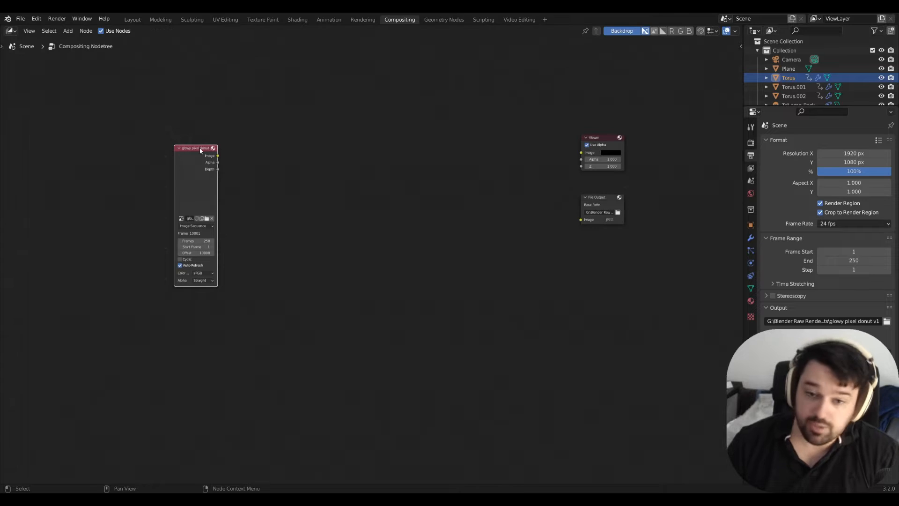
Spread out the compositor nodes, shifting the Viewer, File Output and image sequence nodes to leave space between inputs and outputs.
left_click(451, 227)
left_click_drag(609, 136, 609, 145)
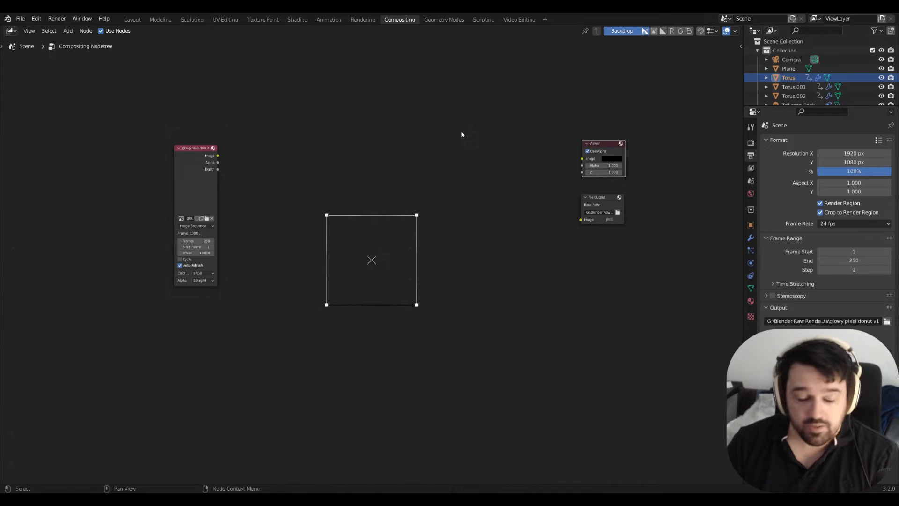
left_click_drag(611, 200, 614, 212)
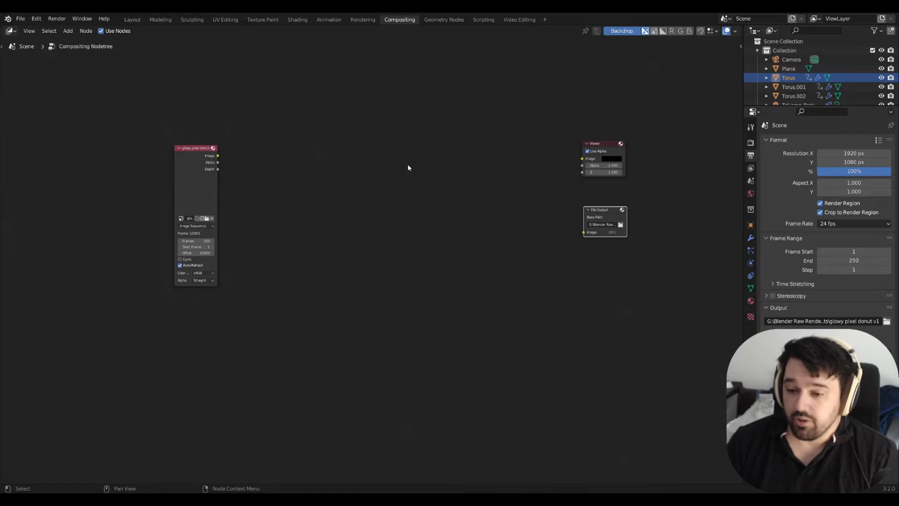
left_click(340, 214)
left_click_drag(195, 150, 159, 153)
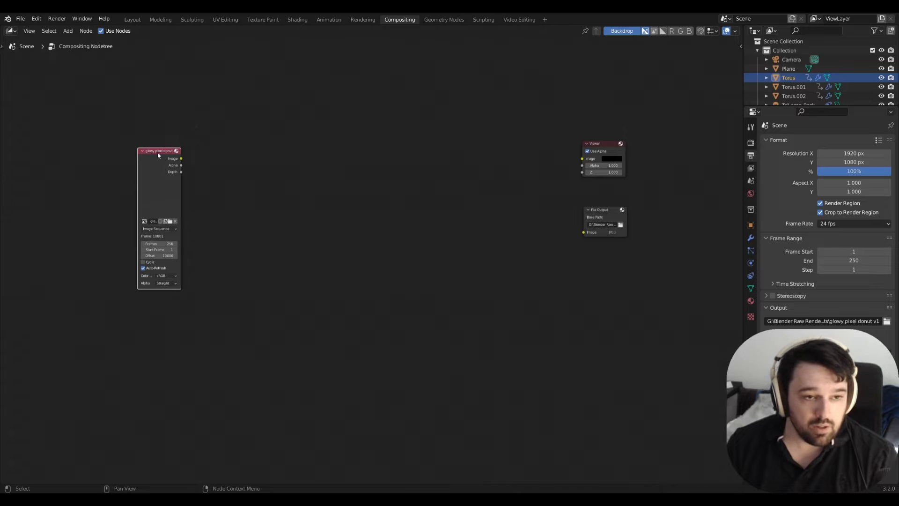
left_click(320, 239)
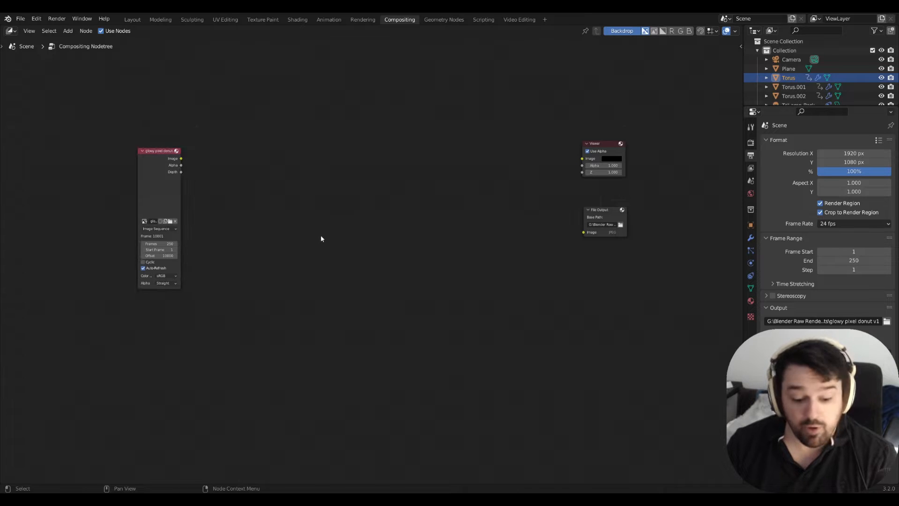
key("shift+a")
mouse_move(302, 254)
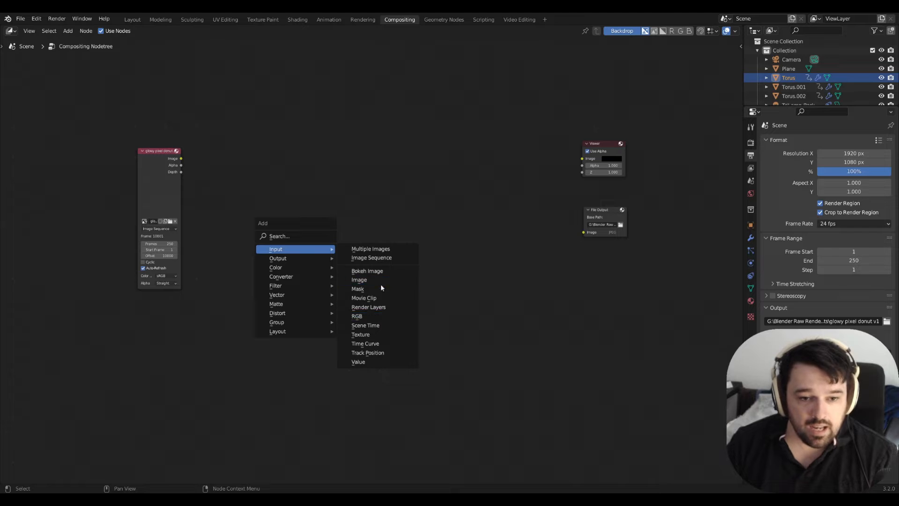
left_click(308, 216)
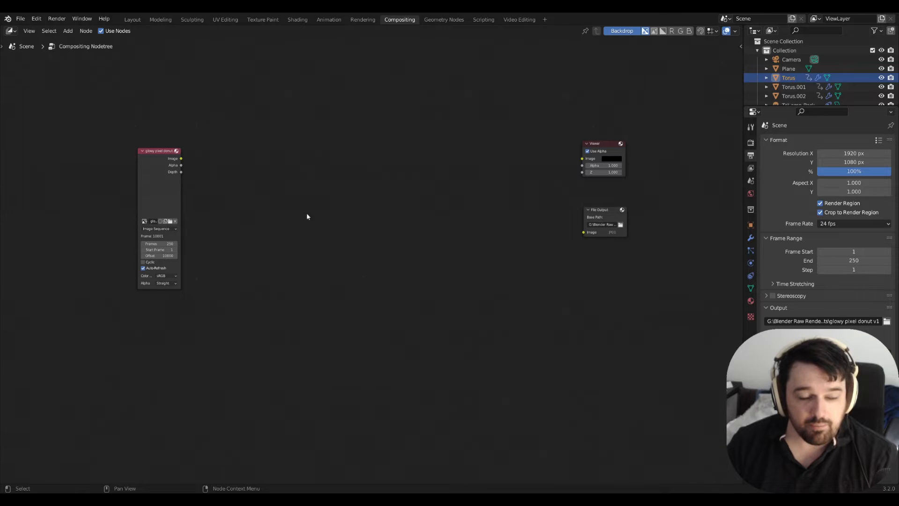
Add a Pixelate node between the image sequence and output nodes, and connect the sequence's Image output to its Color input.
left_click_drag(150, 150, 147, 170)
left_click(300, 255)
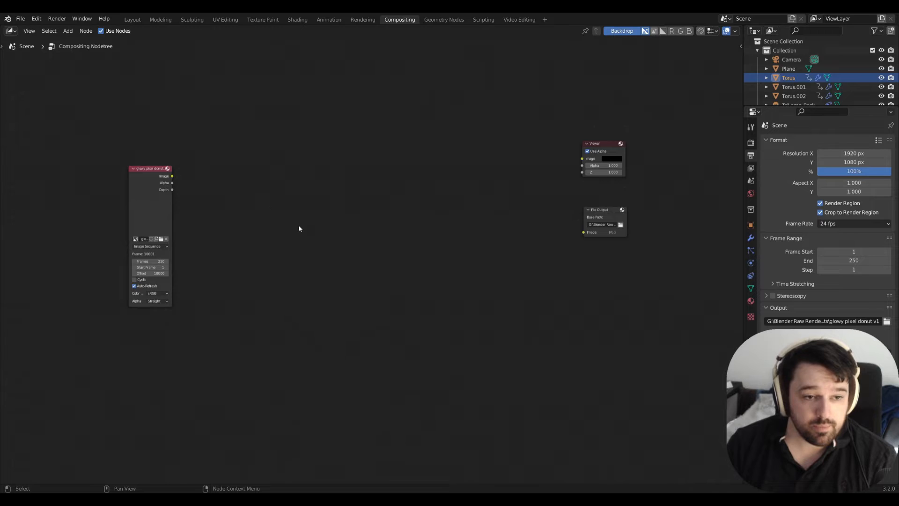
key("shift+a")
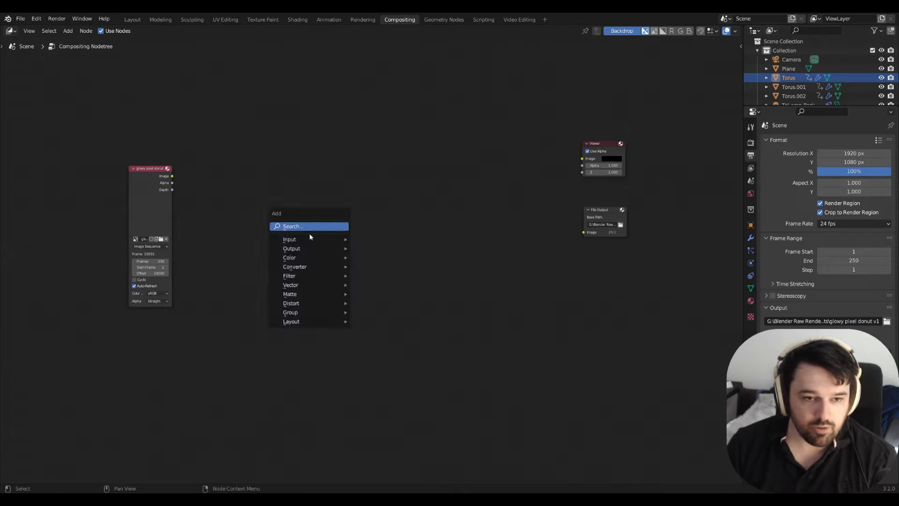
left_click(313, 226)
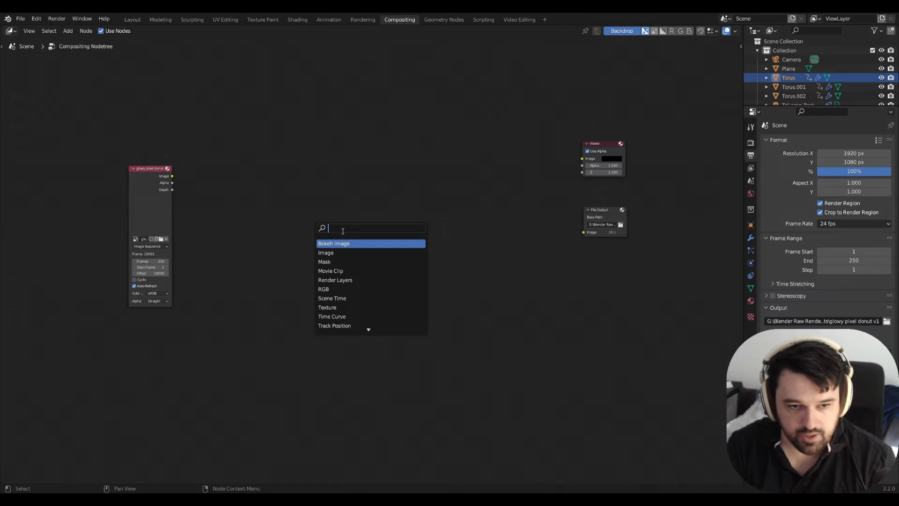
type("pixe")
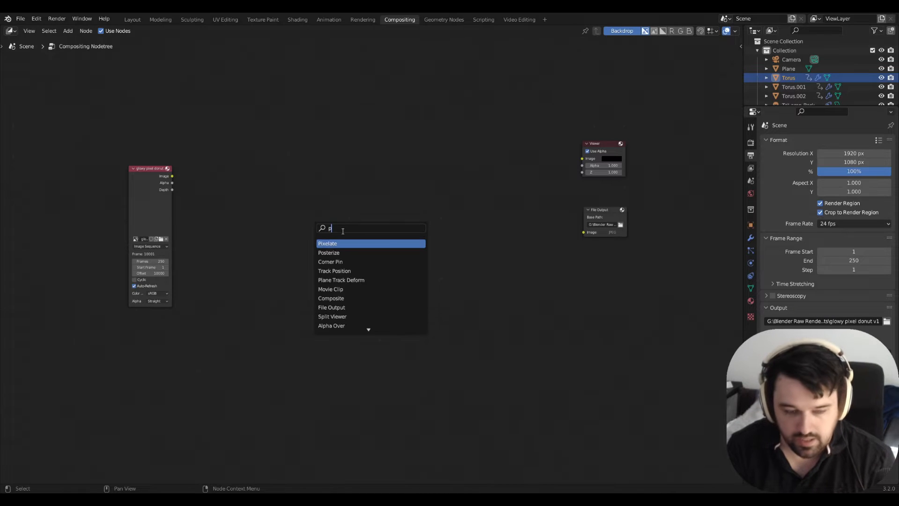
key("Return")
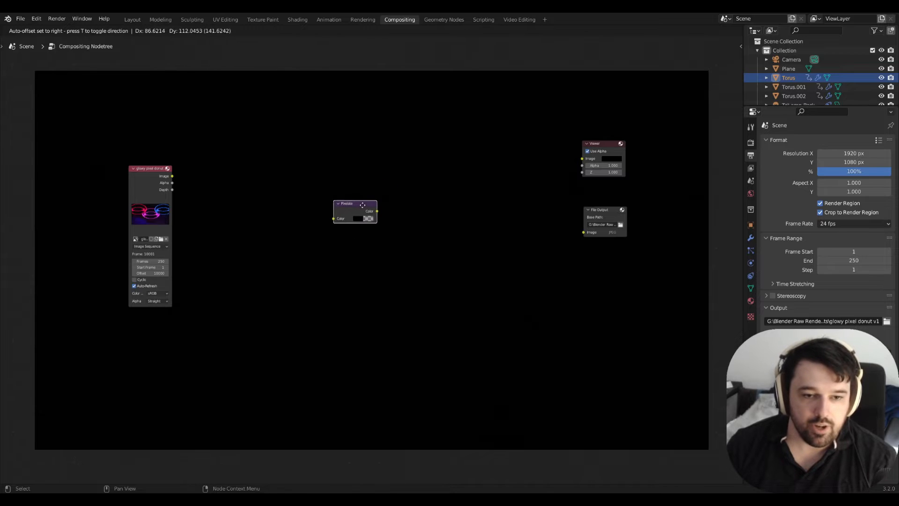
left_click(363, 205)
left_click_drag(172, 177, 336, 219)
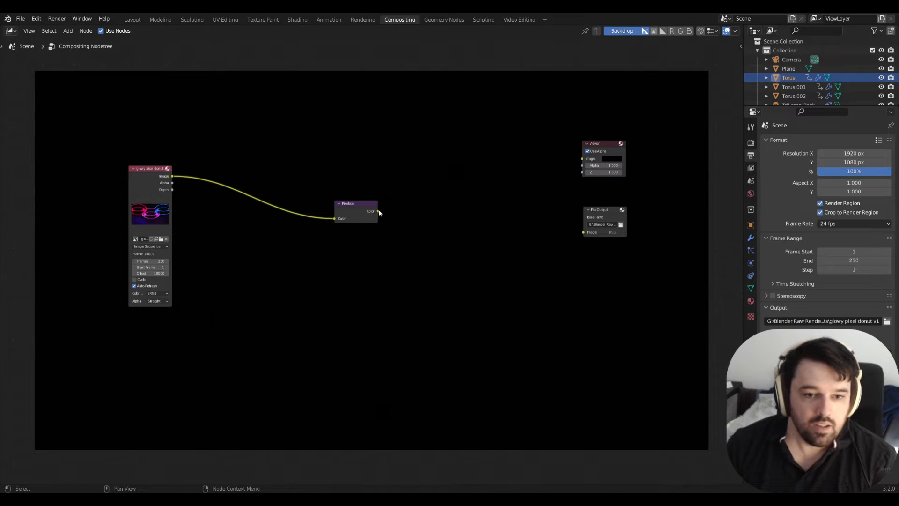
Connect the Pixelate Color output to the Image inputs of the Viewer and File Output nodes, and rearrange these nodes.
scroll(329, 232, "up", 3)
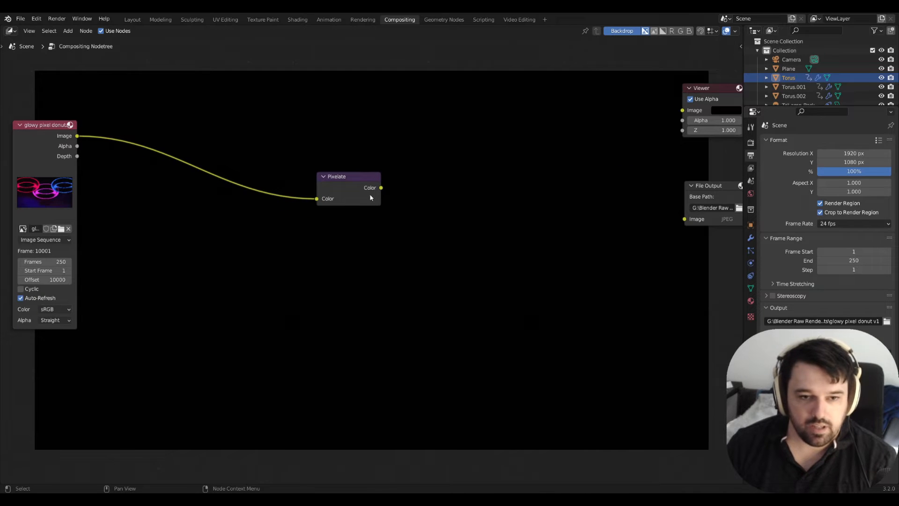
left_click_drag(381, 188, 683, 111)
left_click_drag(381, 188, 685, 219)
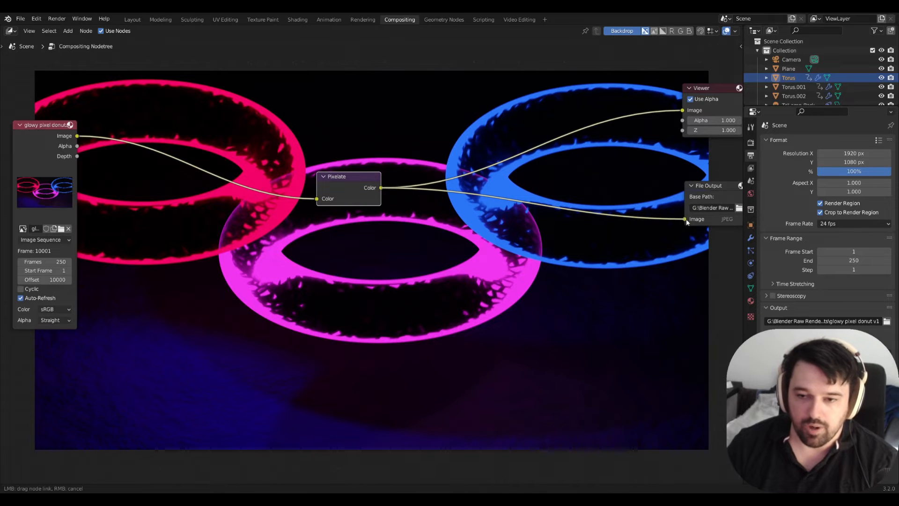
left_click_drag(725, 185, 701, 230)
left_click_drag(723, 87, 703, 155)
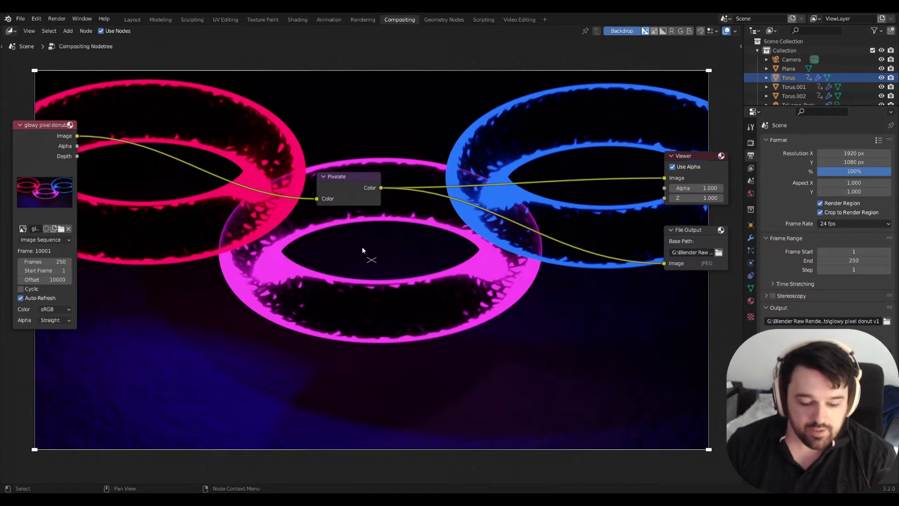
left_click_drag(347, 178, 379, 169)
Insert a Scale node on the link between the image sequence and the Pixelate node.
key("shift+a")
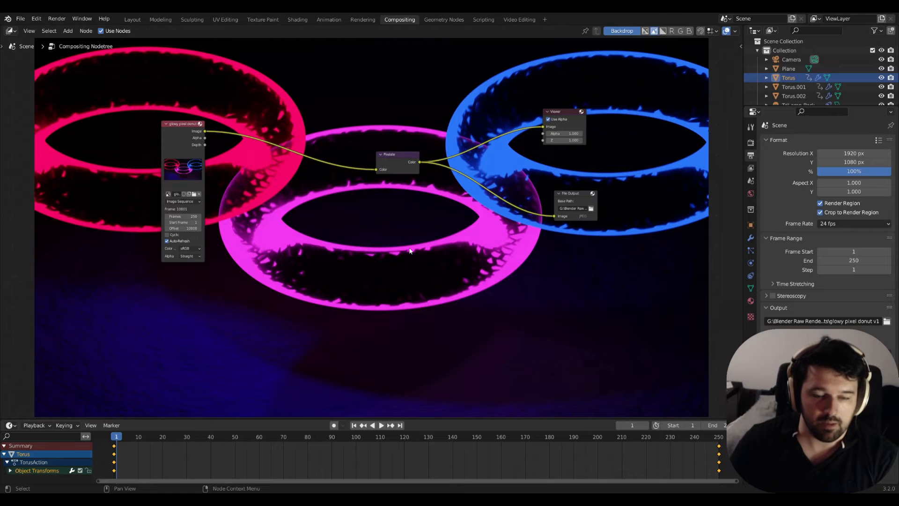
key("shift+a")
left_click(377, 241)
type("scale")
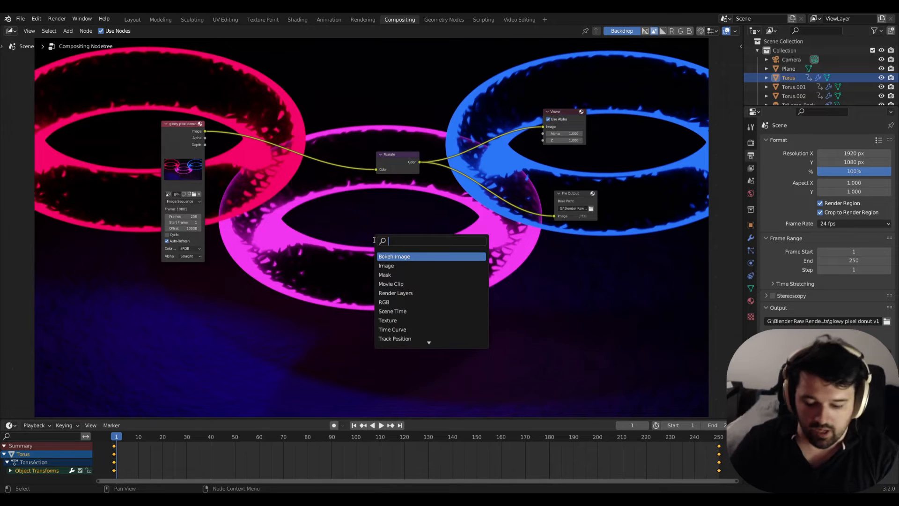
key("Return")
left_click(291, 149)
Duplicate the Scale node onto the link between Pixelate and Viewer, and connect the copy's output to File Output as well.
key("shift+d")
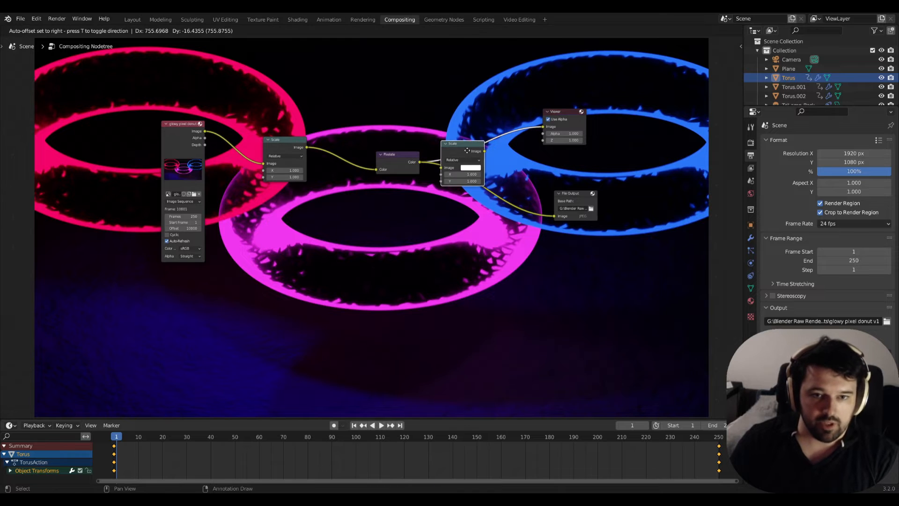
left_click(471, 152)
left_click_drag(553, 218, 522, 199)
left_click_drag(487, 155, 554, 216)
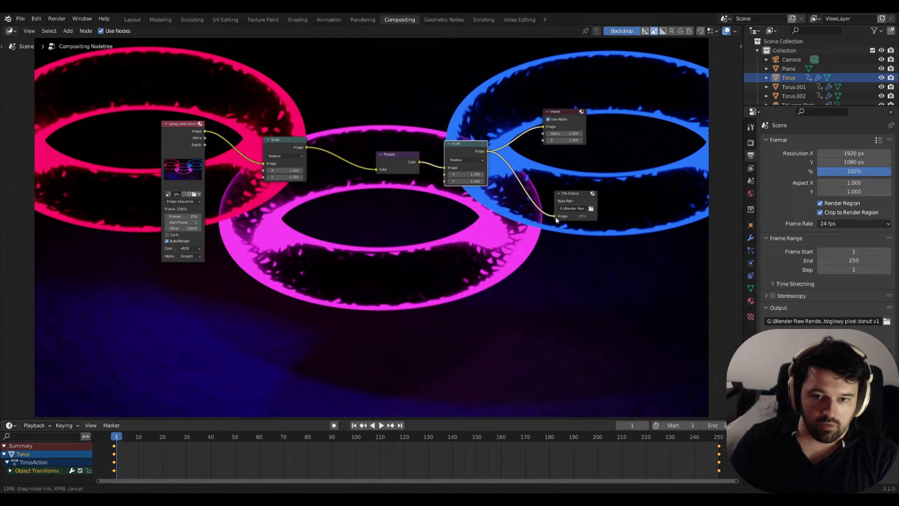
left_click(332, 214)
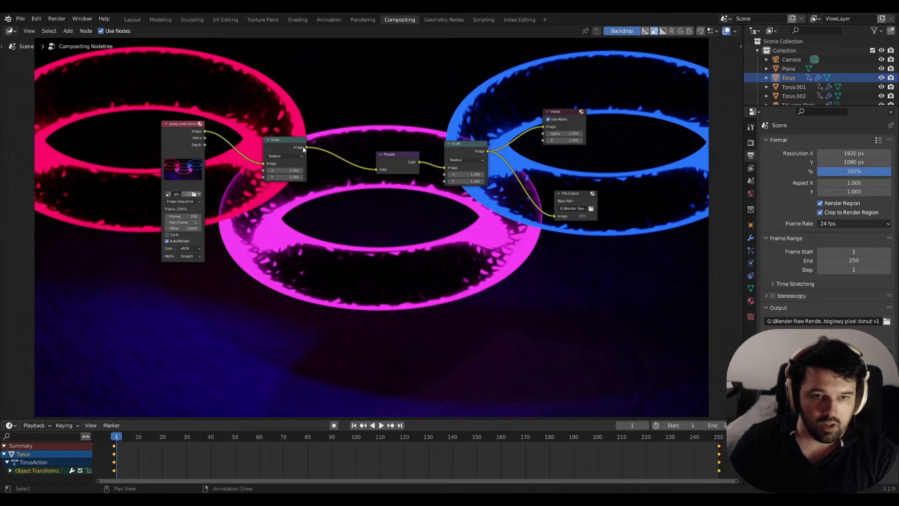
Add a Value node below the image sequence node and connect it to both X and Y of the second Scale node.
left_click_drag(177, 128, 107, 115)
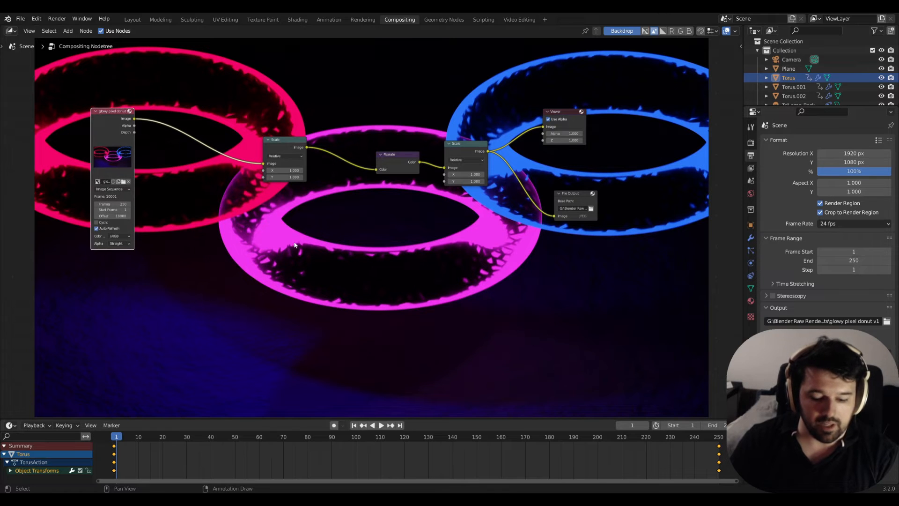
key("shift+a")
type("value")
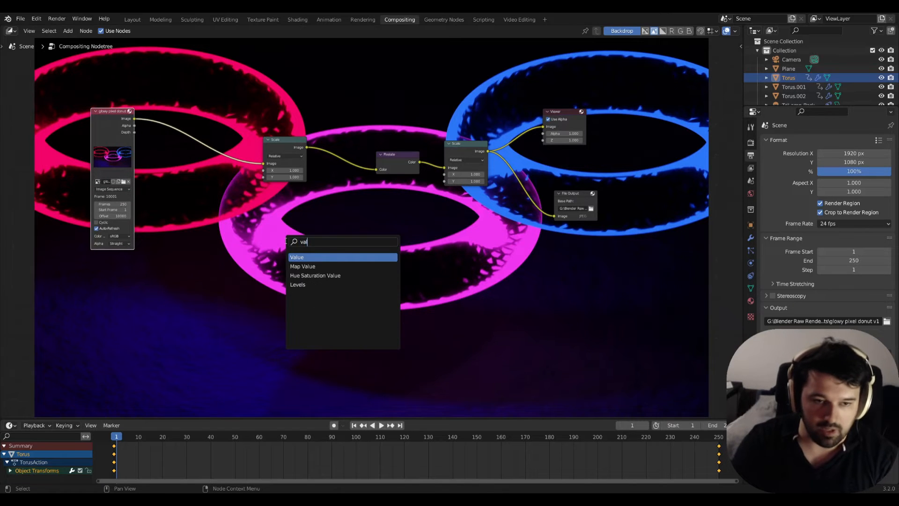
key("Return")
left_click(188, 202)
left_click_drag(231, 217, 444, 174)
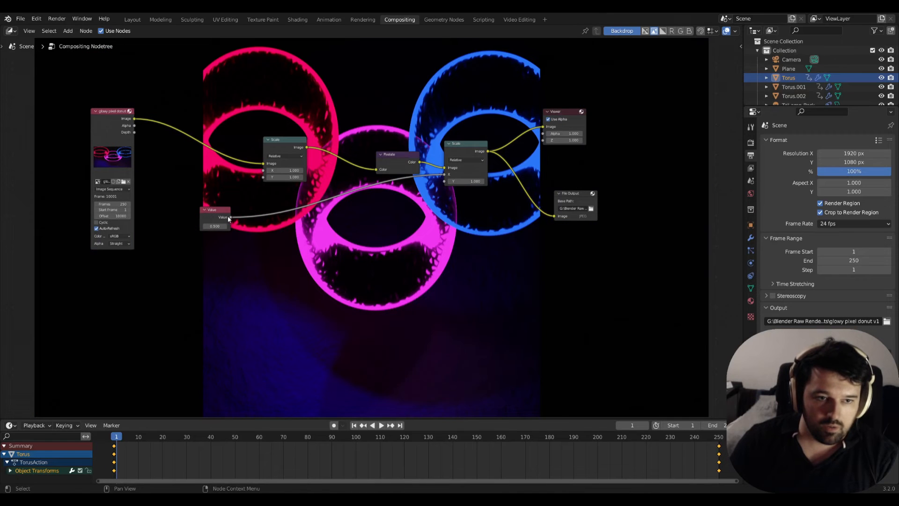
left_click_drag(230, 217, 444, 182)
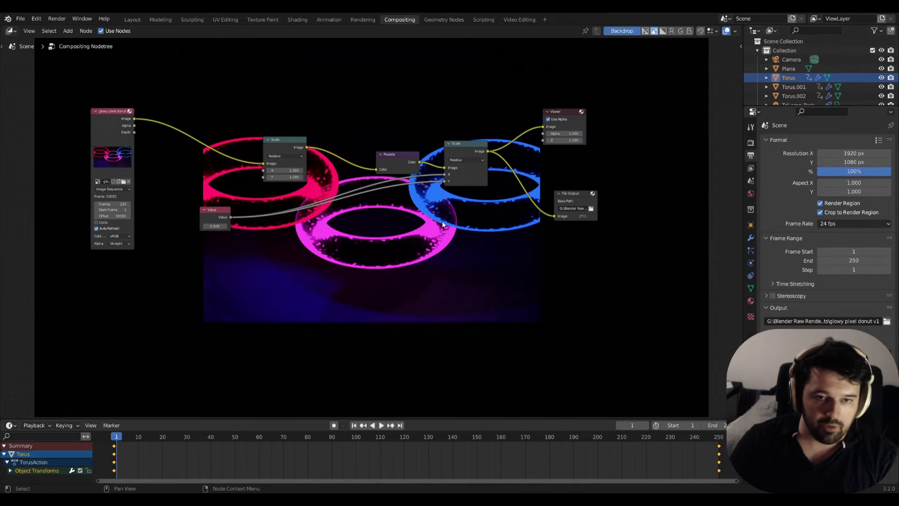
Add a Math node beside the image sequence node, set it to Divide and give its first value 1.
key("shift+a")
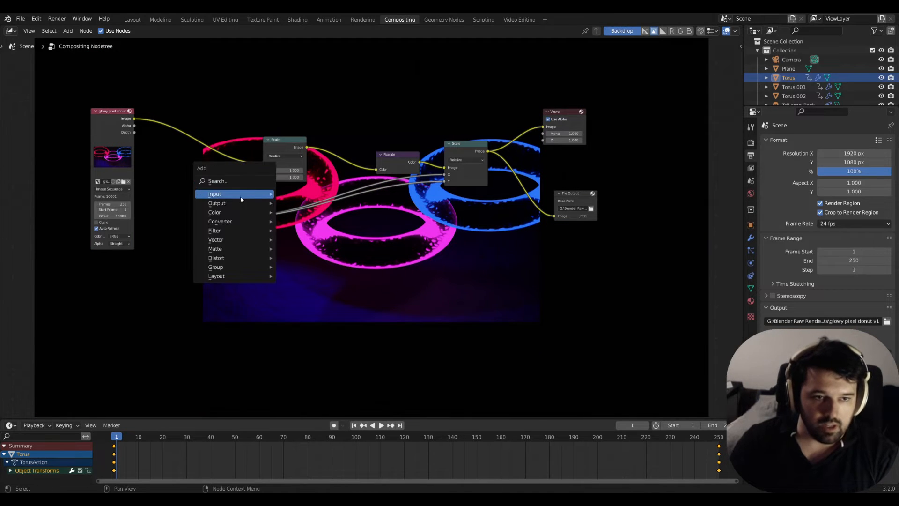
type("math")
key("Return")
left_click(189, 177)
left_click(190, 182)
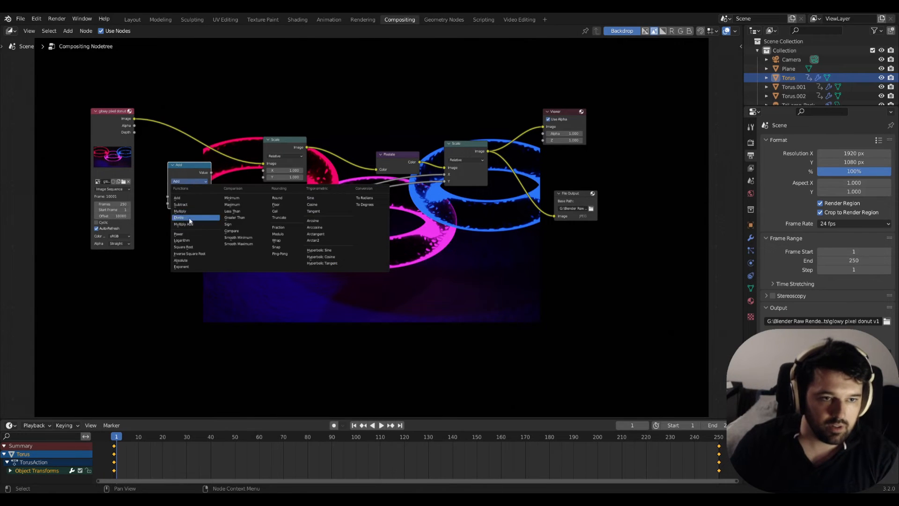
left_click(185, 217)
left_click(195, 197)
type("1")
key("Return")
Connect the Value node to Divide's second input, and the Divide result to the first Scale node's X and Y.
mouse_move(196, 165)
left_mouse_down()
mouse_move(215, 164)
mouse_move(197, 155)
left_mouse_up()
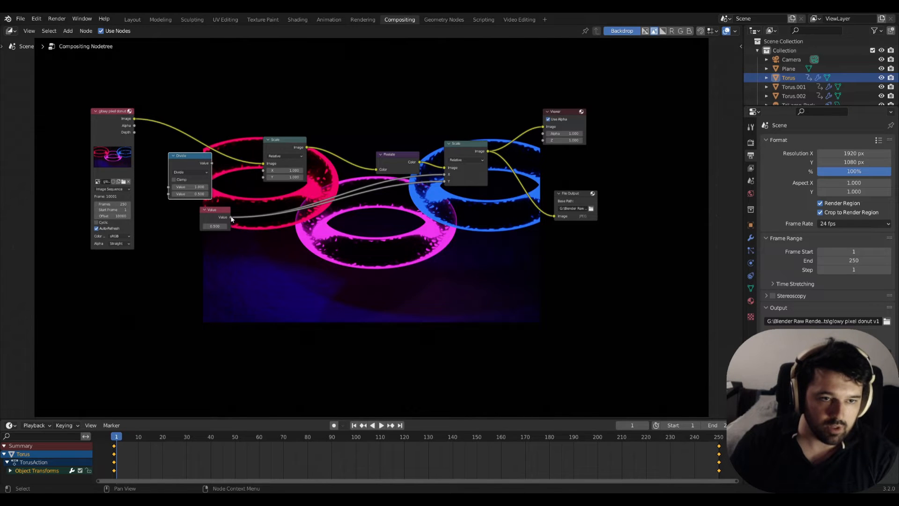
left_click_drag(219, 212, 168, 193)
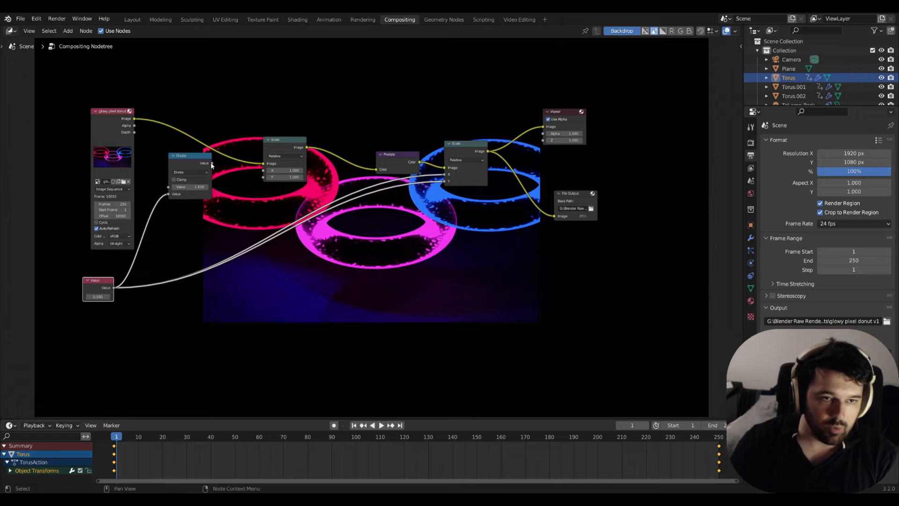
left_click_drag(213, 163, 263, 177)
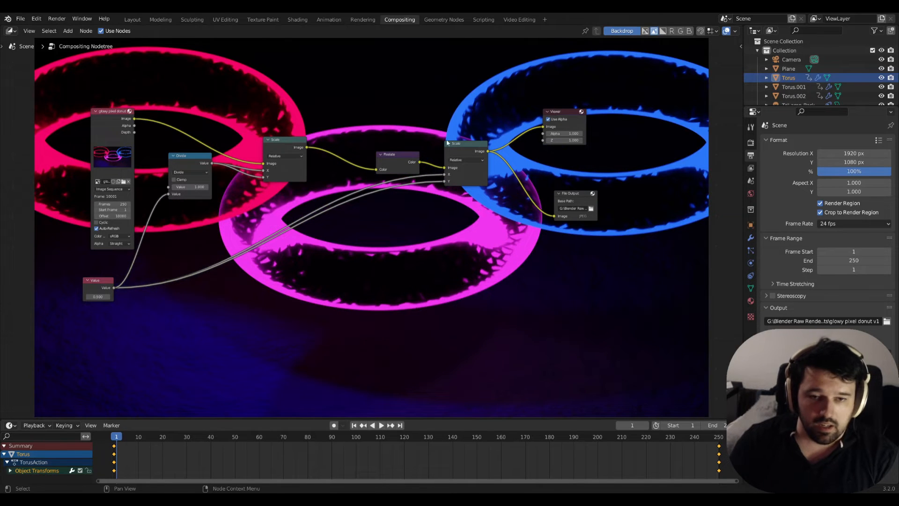
Increase the Value node to about 18 to set the size of the pixelation.
left_click_drag(98, 297, 133, 297)
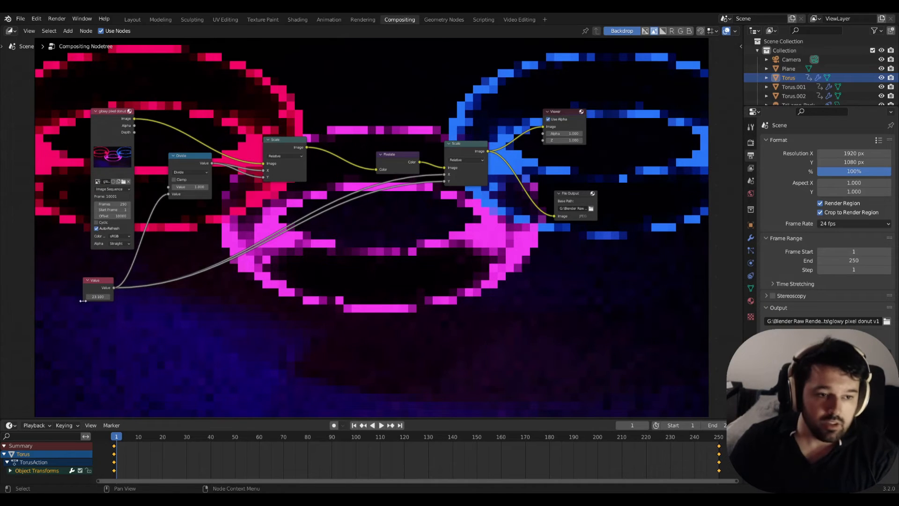
left_click_drag(98, 297, 76, 297)
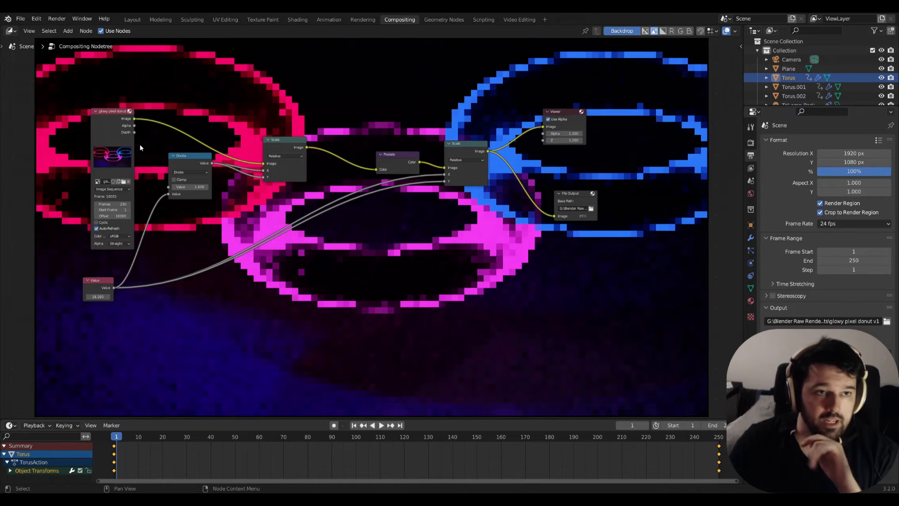
Render the full animation through the compositing setup.
left_click(63, 18)
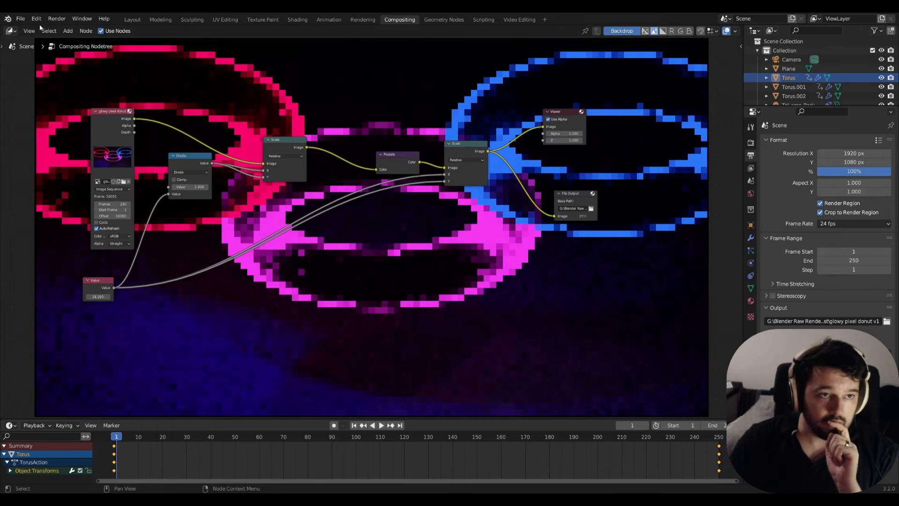
left_click(57, 18)
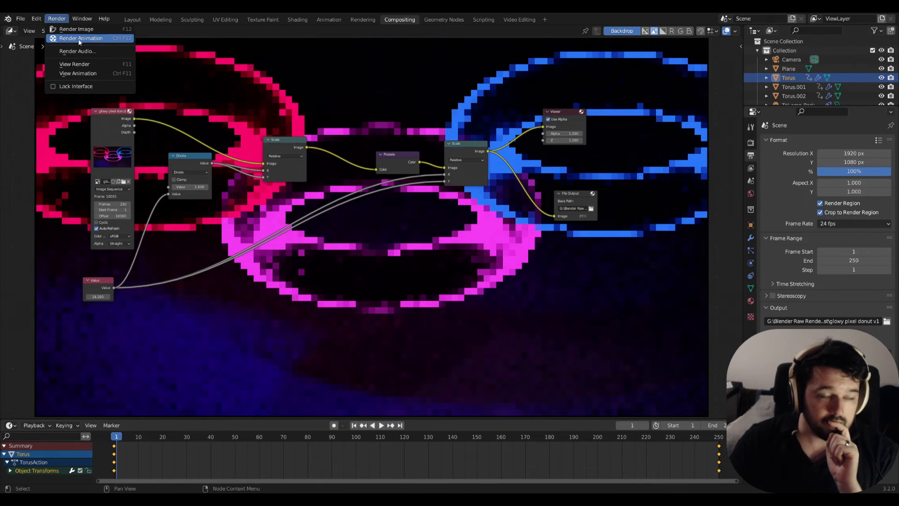
left_click(77, 38)
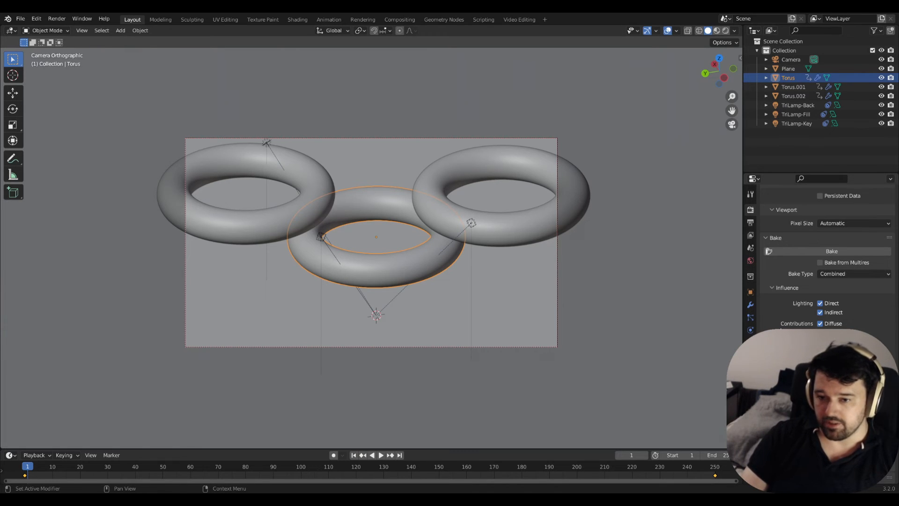
Expand the Film section of the render settings.
scroll(827, 249, "up", 10)
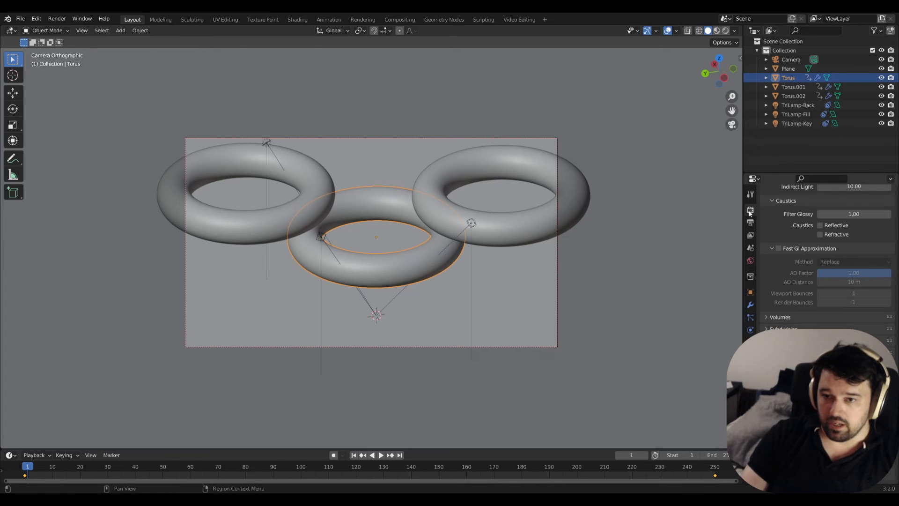
scroll(826, 257, "down", 8)
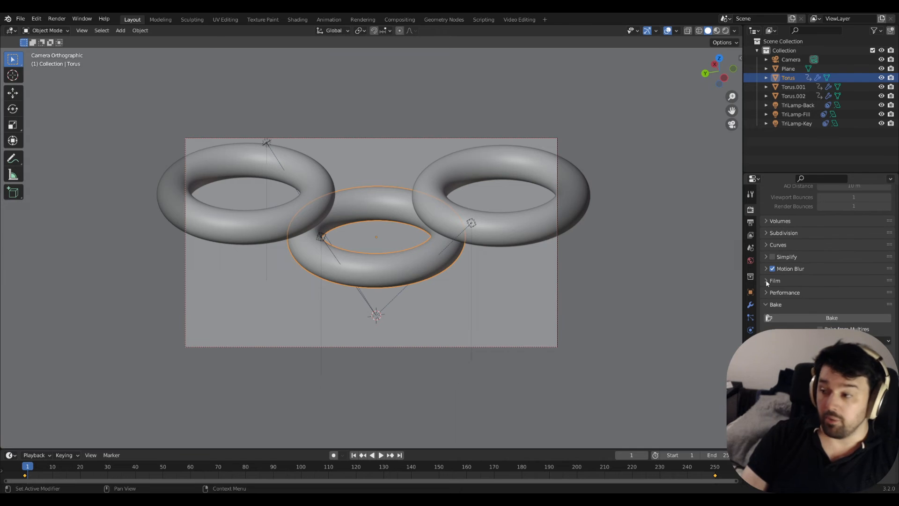
left_click(767, 281)
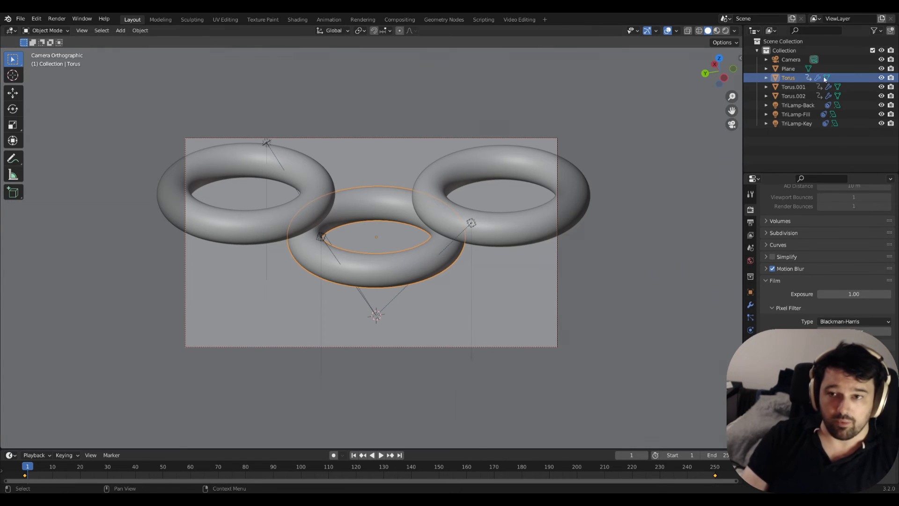
Hide the Torus.001, Torus.002 and Plane objects, and display the scene through the camera with Rendered viewport shading.
left_click(808, 87)
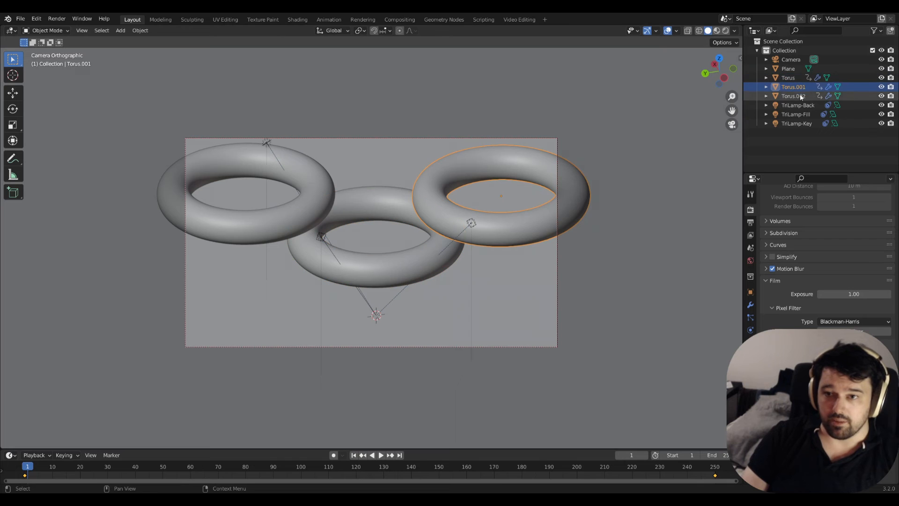
left_click(881, 86)
left_click(882, 95)
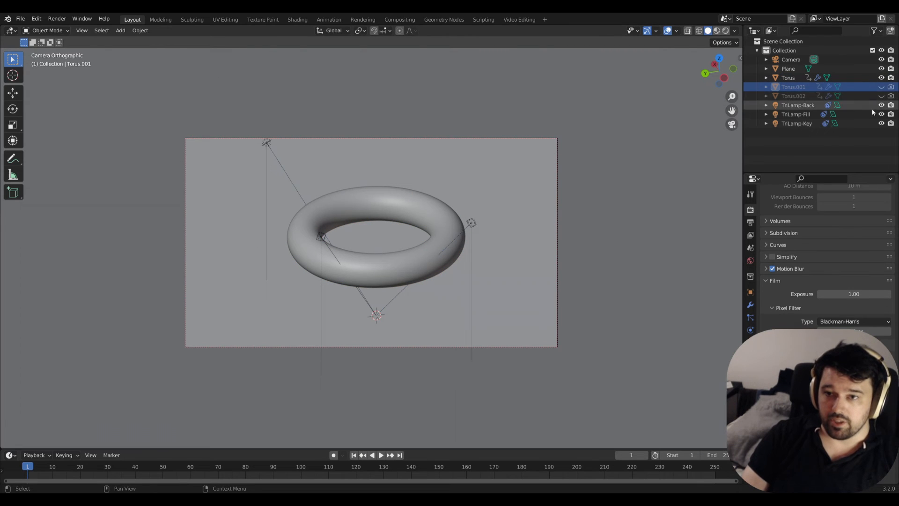
left_click(881, 68)
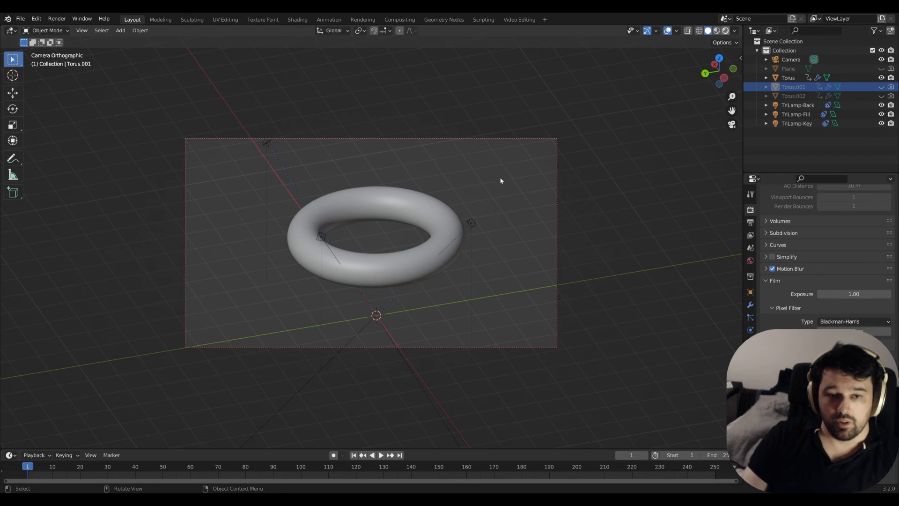
left_click(725, 31)
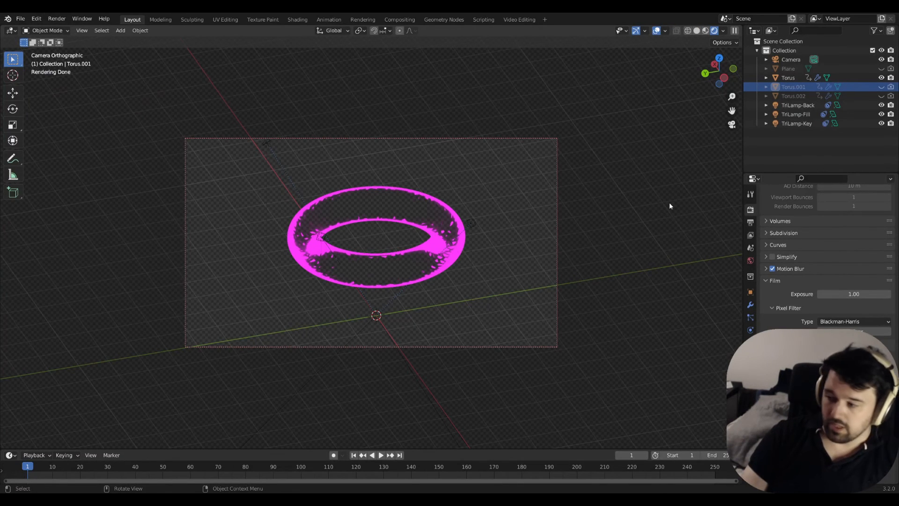
left_click(31, 17)
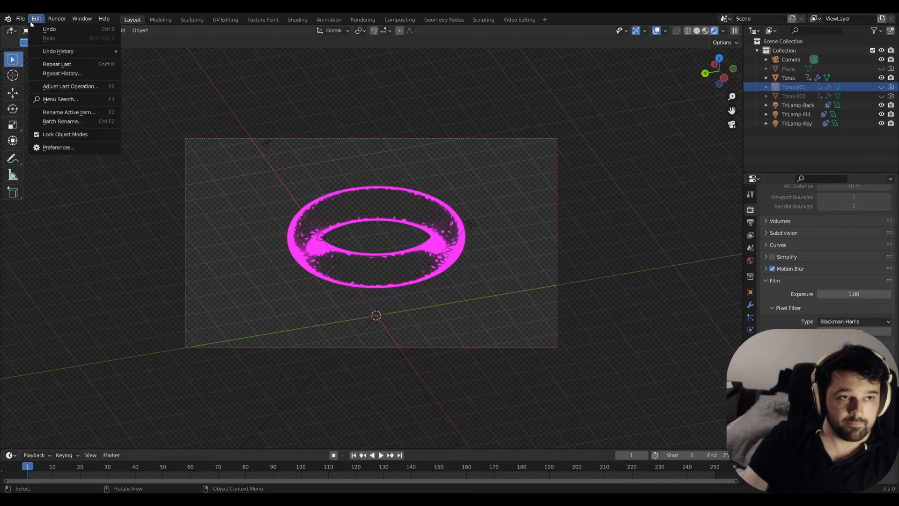